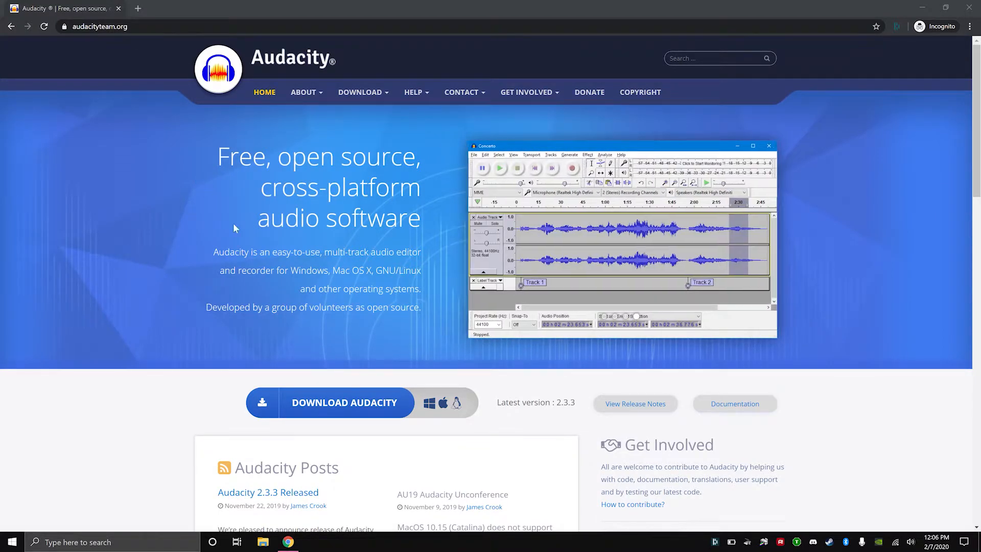
Step: Open the FossHub download page for Audacity from the download section of the Audacity website
click(344, 409)
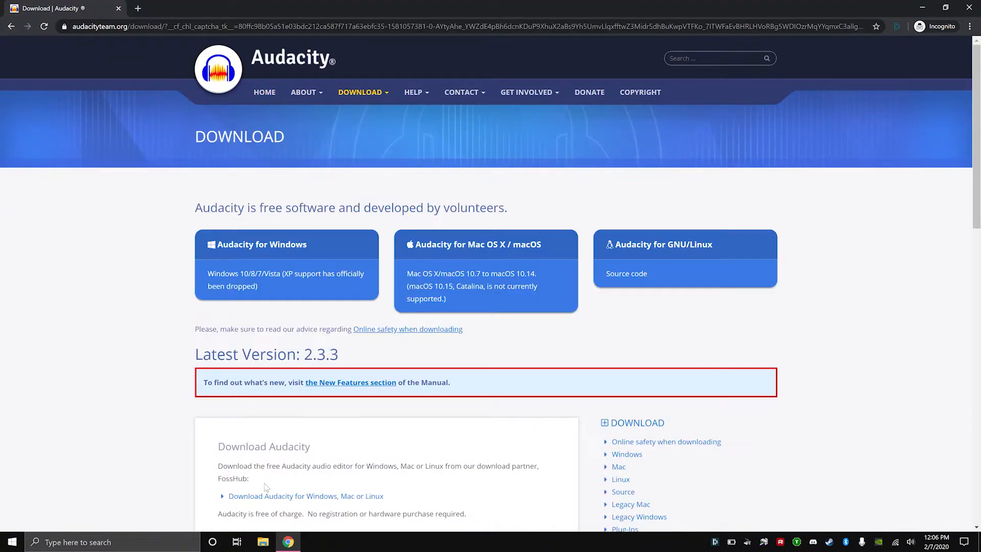
scroll(282, 346, down, 3)
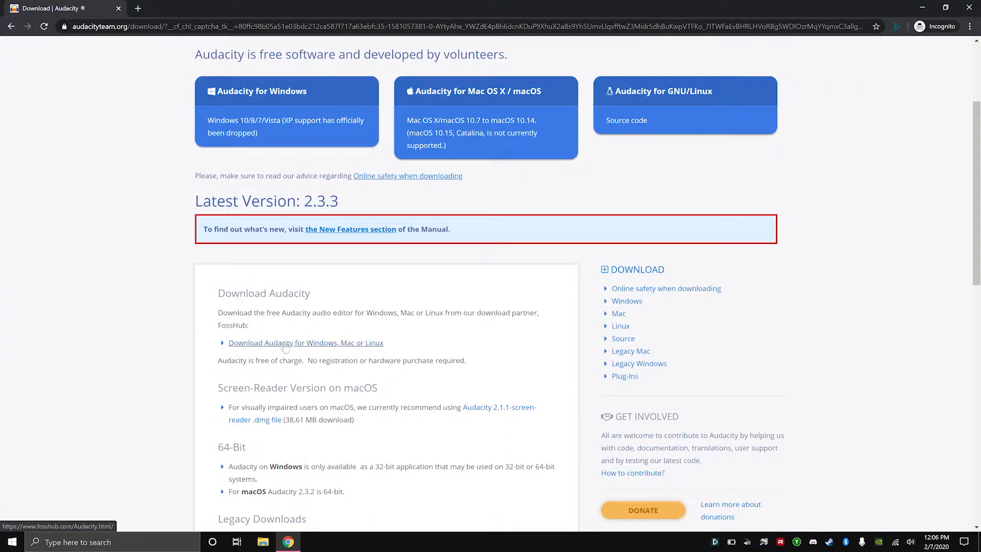
click(285, 343)
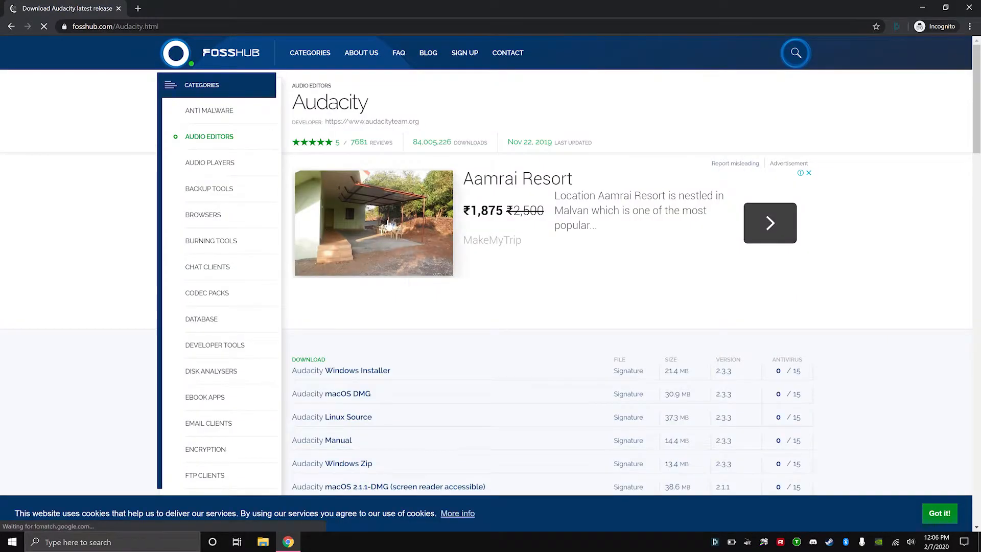
scroll(500, 250, down, 3)
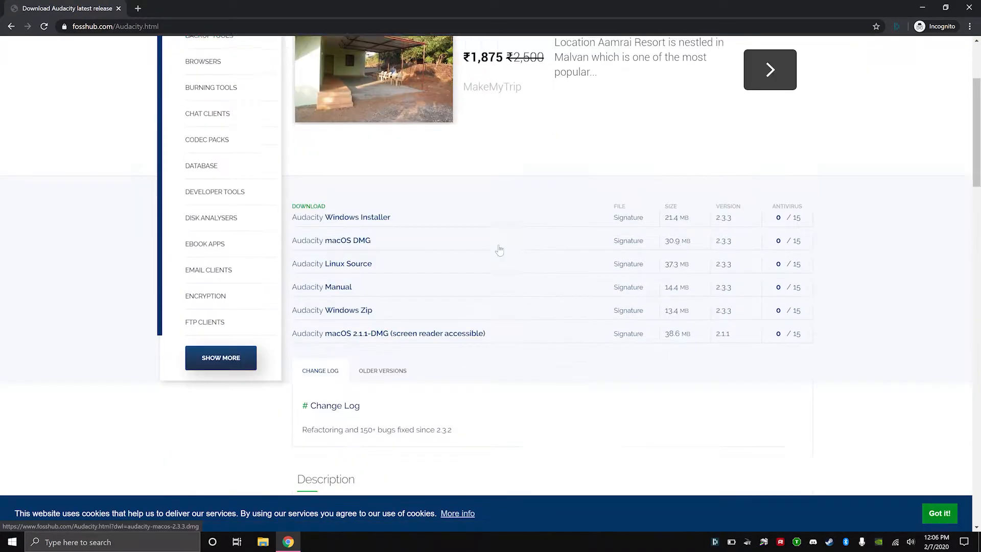
scroll(499, 250, down, 1)
click(345, 171)
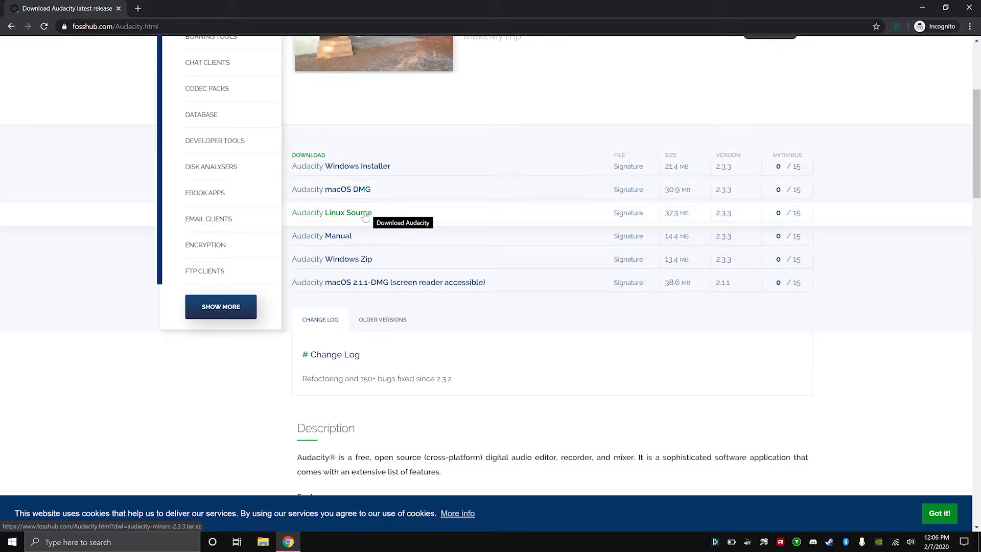
click(359, 171)
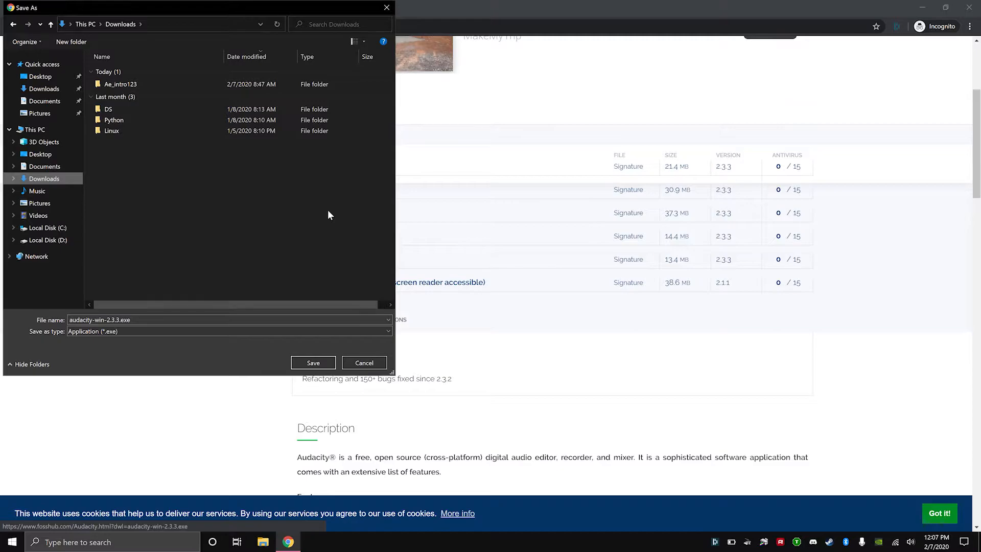
click(359, 363)
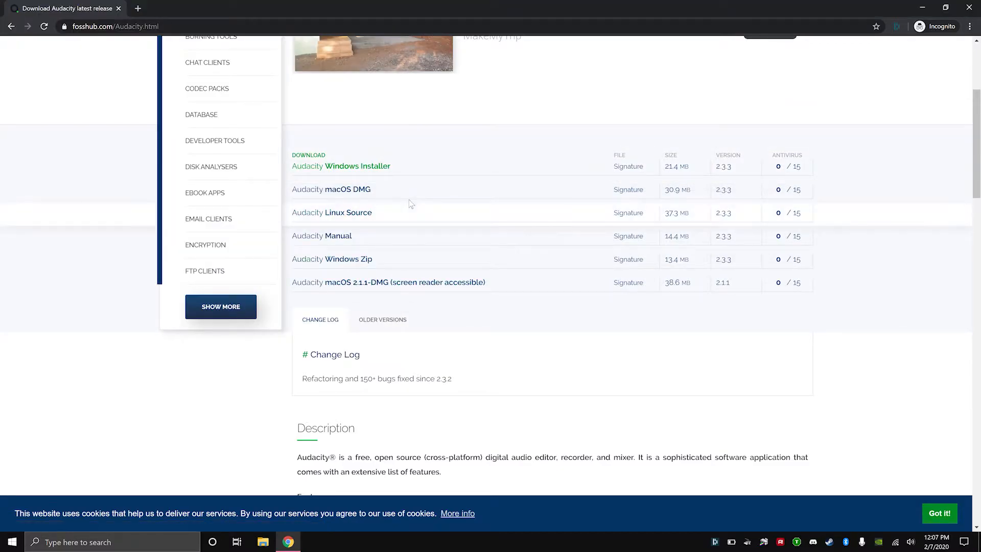
scroll(406, 360, up, 4)
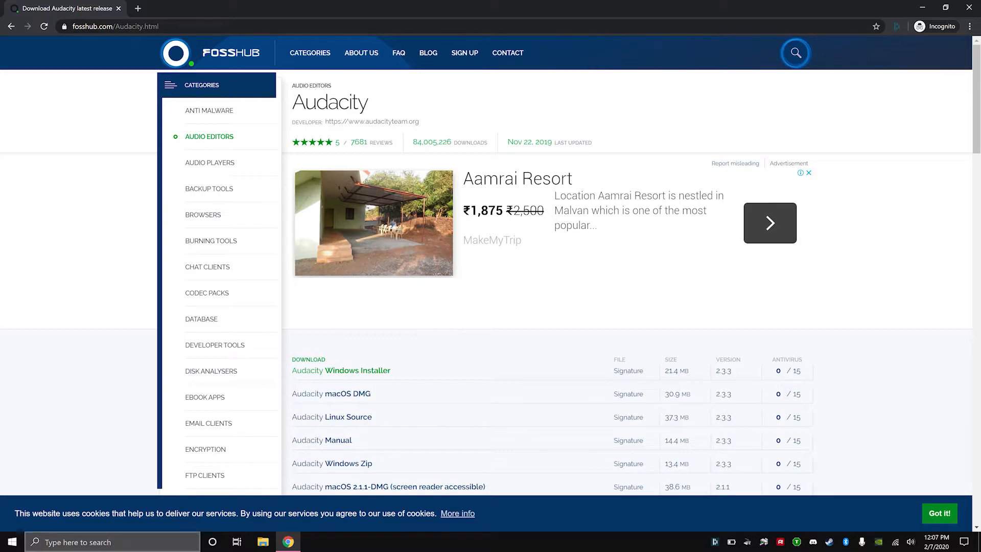
Step: Search Windows for "auda" and launch the installed Audacity app
click(143, 529)
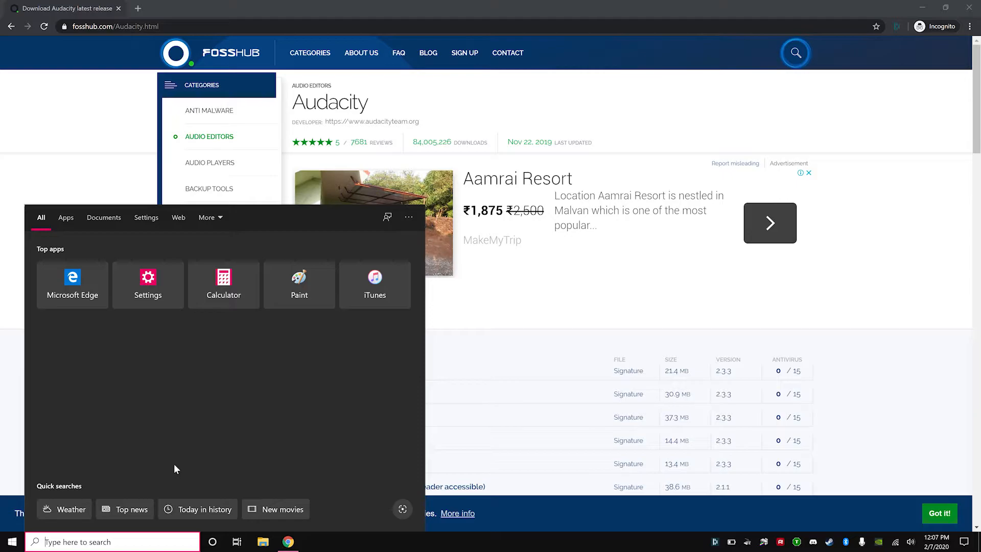
text(auda)
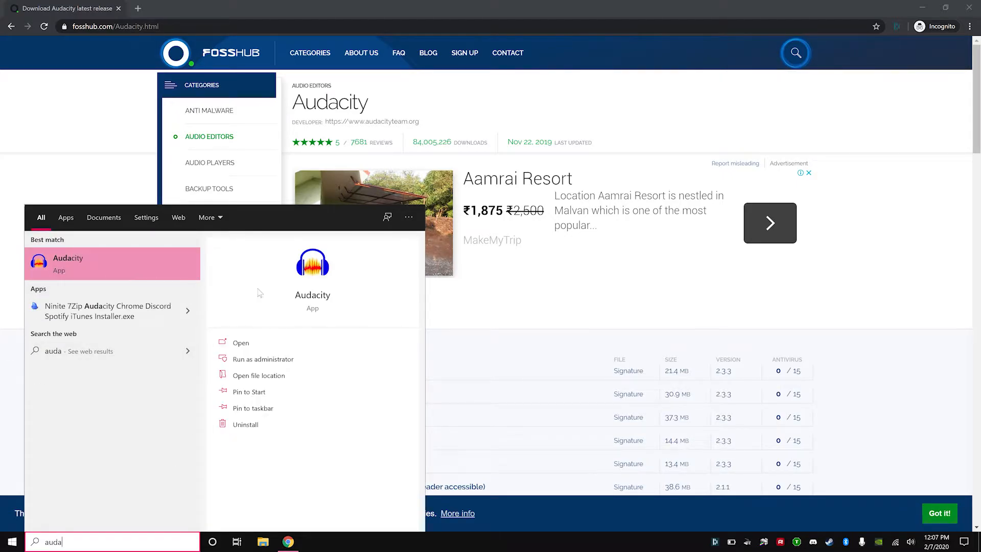
click(257, 343)
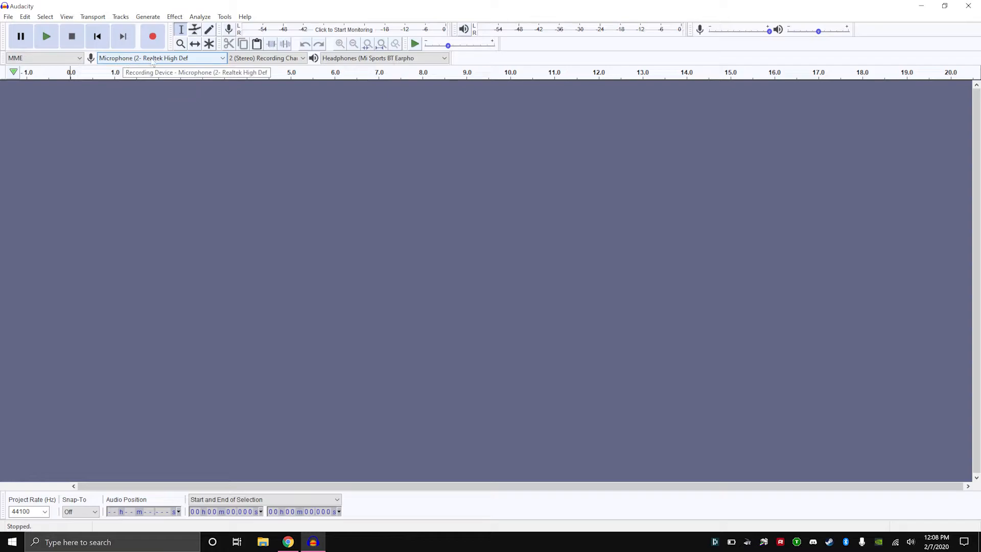
Step: Choose Microphone (2- Realtek High Def) as the recording device and record a stereo voice clip about 11.8 seconds long
click(171, 59)
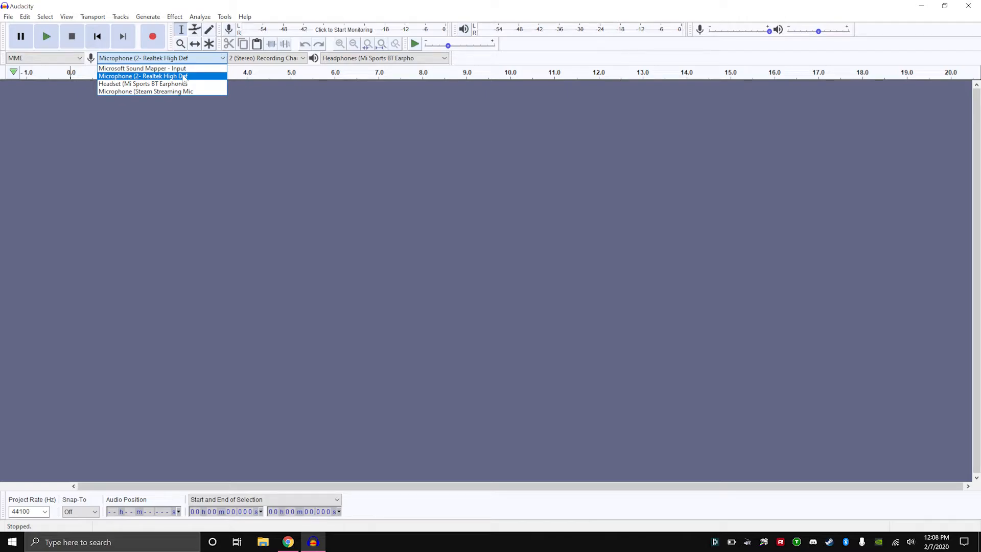
click(184, 77)
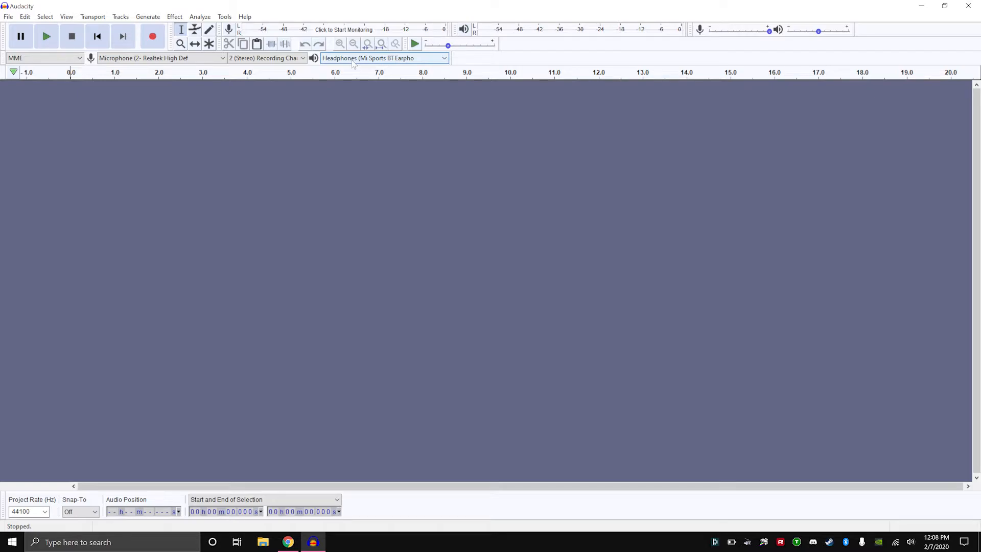
click(161, 34)
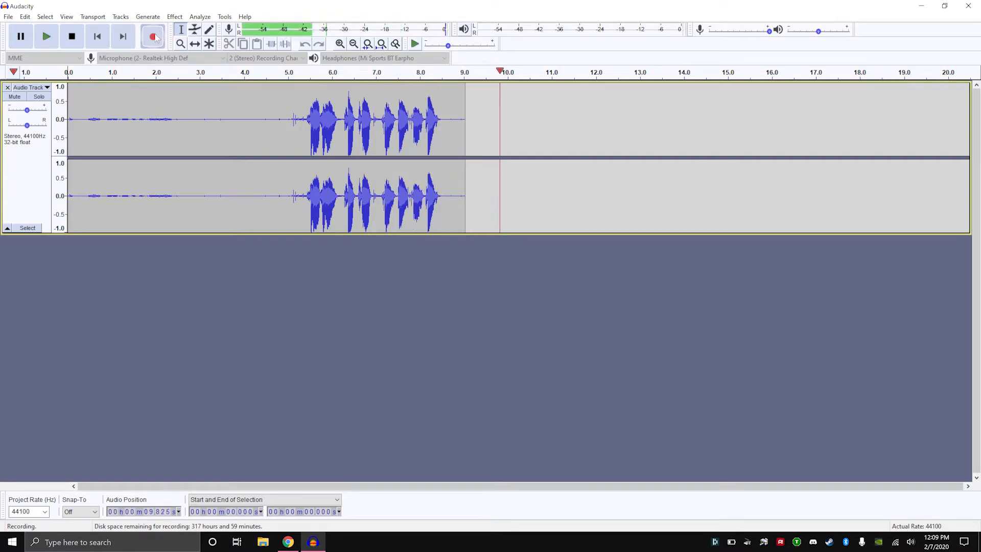
click(71, 37)
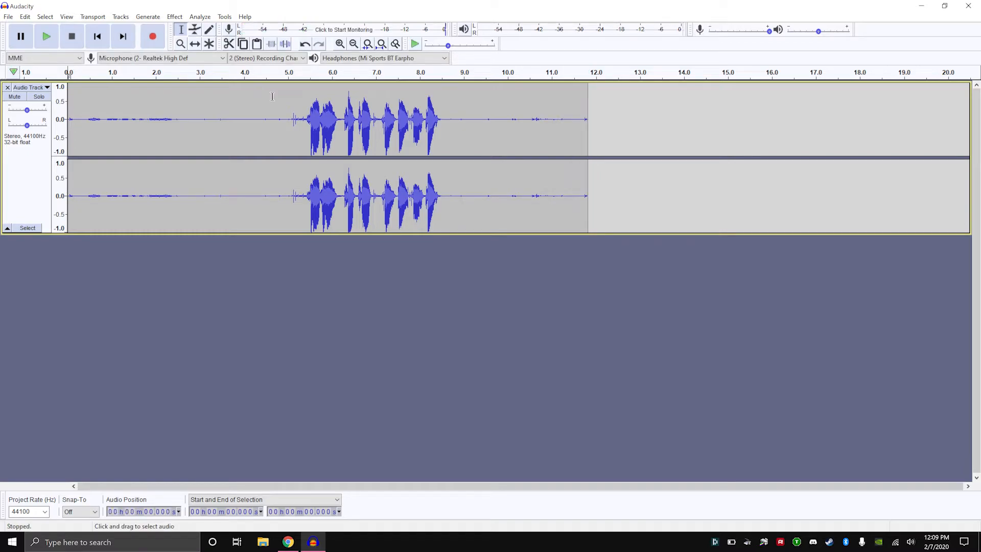
Step: Select the quiet stretch before the speech, from about 0.07 s to 4.8 s, and clear the selection
drag(279, 88, 252, 109)
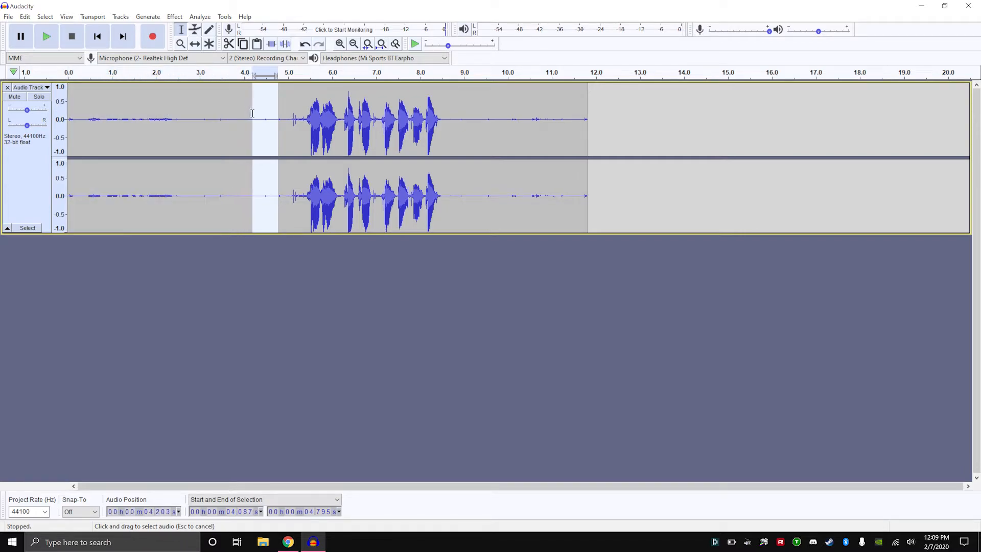
shift+click(72, 134)
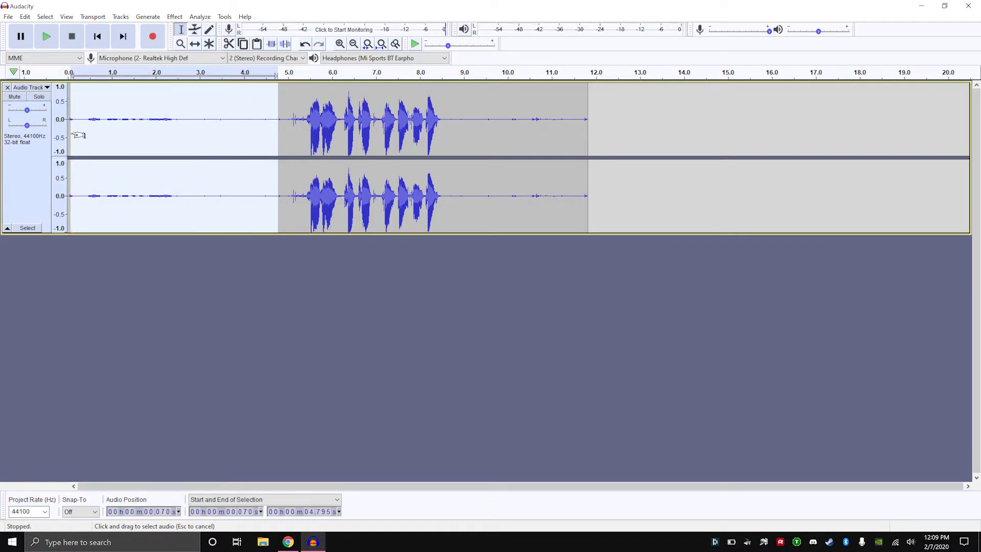
click(197, 115)
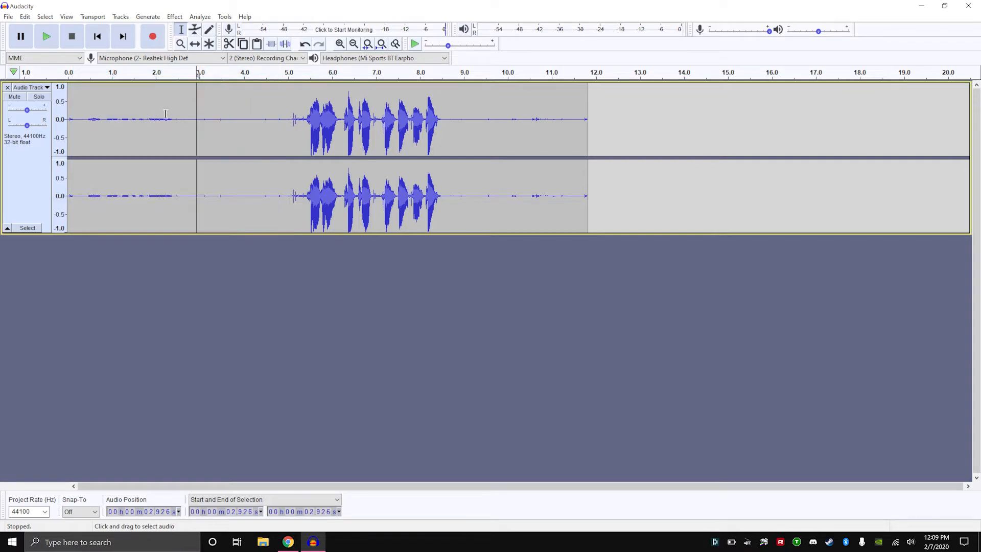
click(73, 74)
click(266, 122)
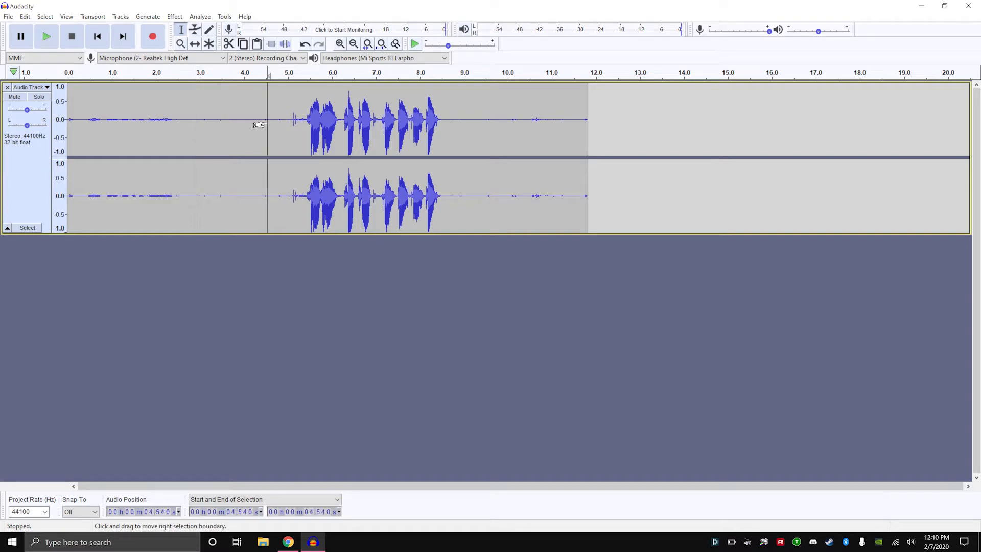
Step: Select the entire audio track and apply Graphic EQ with the Bass Boost factory preset
click(32, 180)
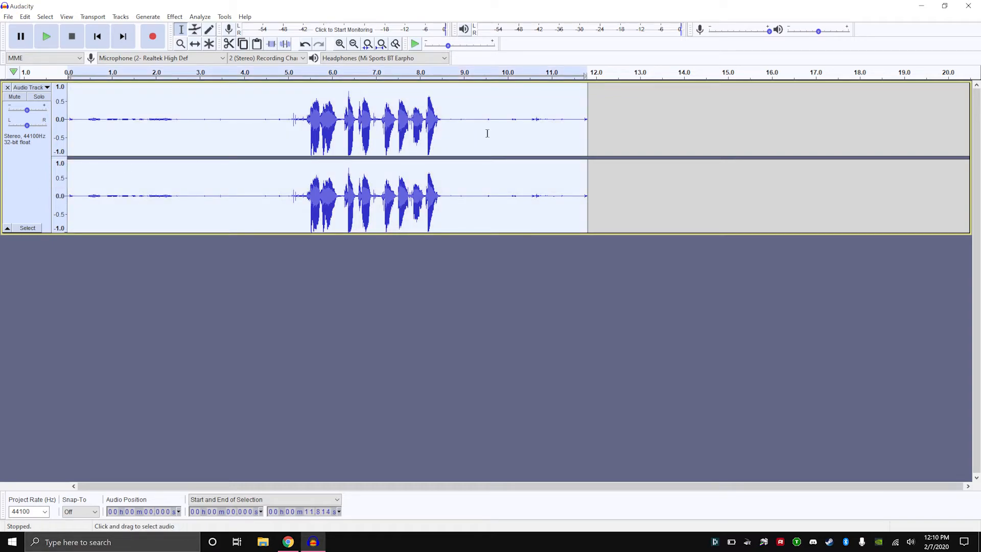
click(174, 17)
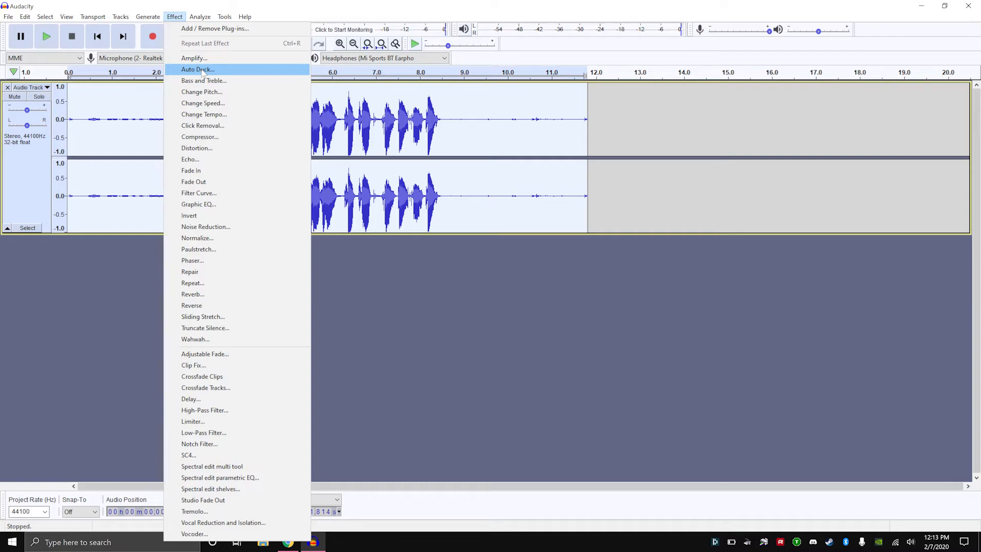
click(199, 204)
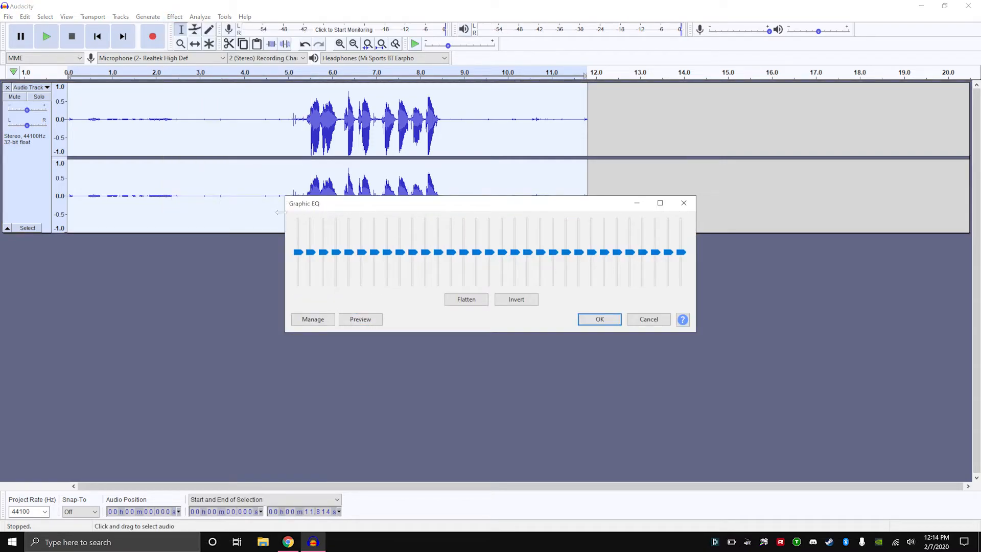
click(322, 320)
mouse_move(352, 374)
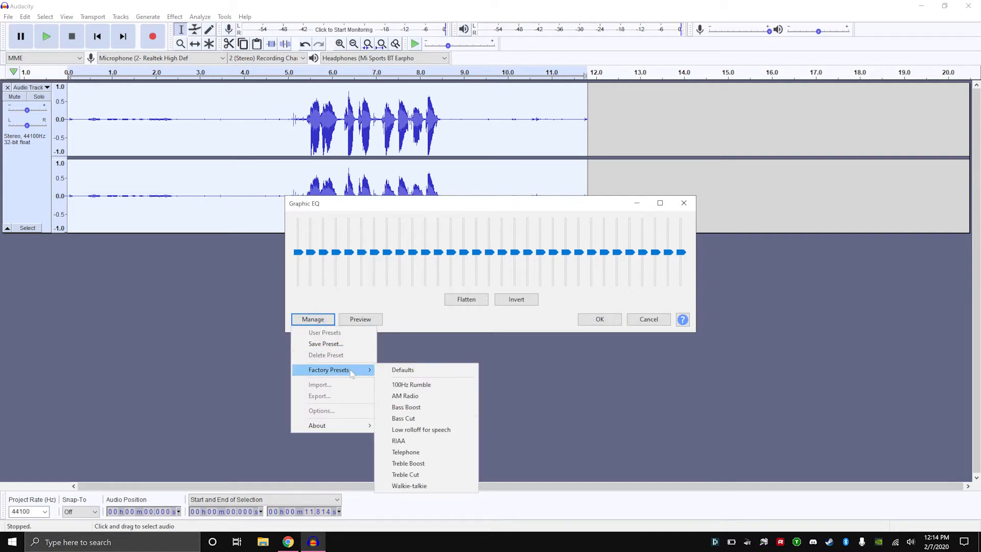
click(409, 407)
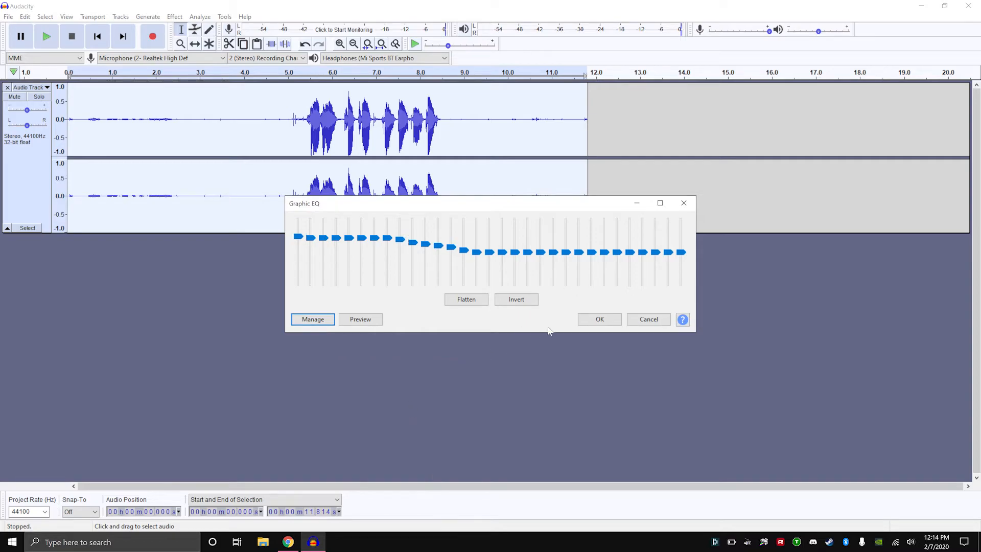
click(592, 319)
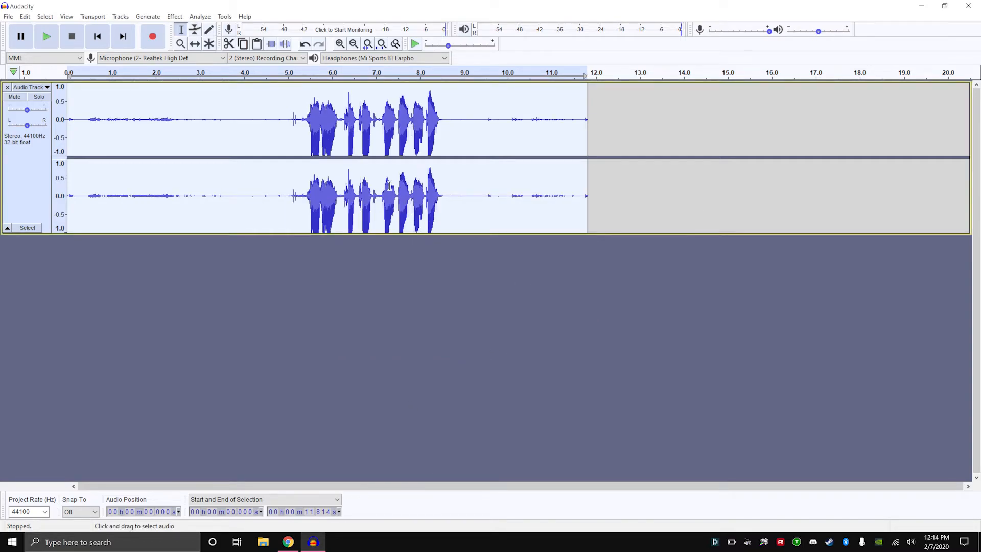
Step: Apply Graphic EQ to the selected track again, using the Treble Boost factory preset
click(174, 17)
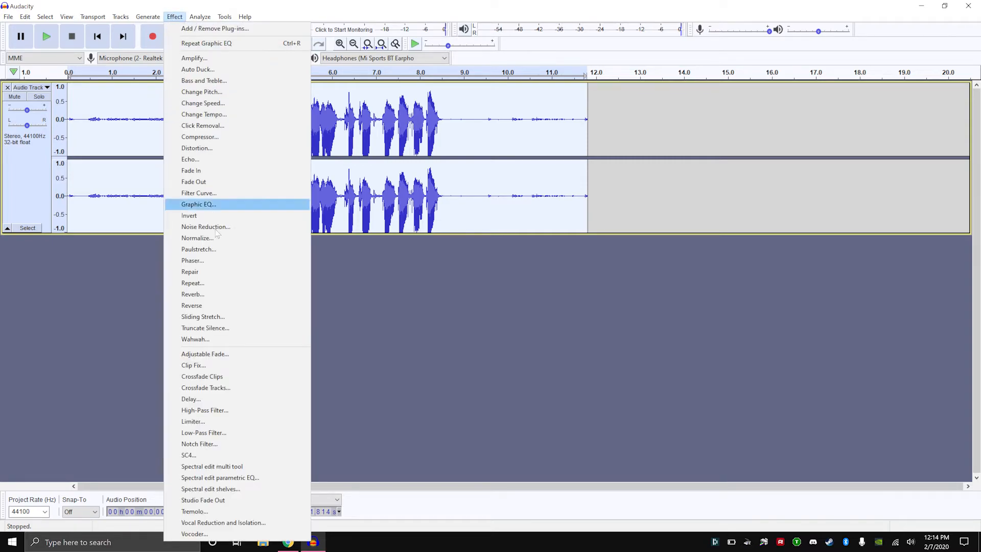
click(200, 205)
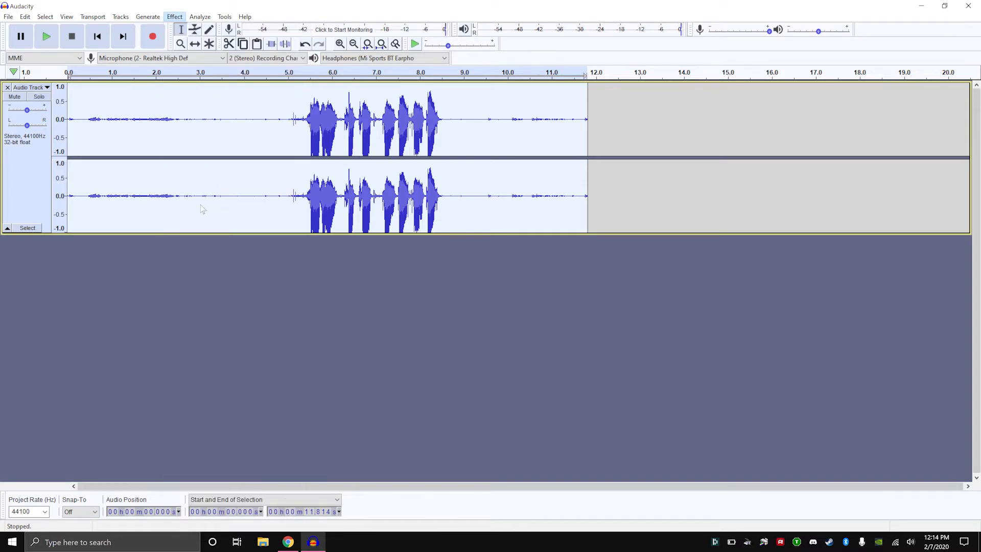
click(317, 320)
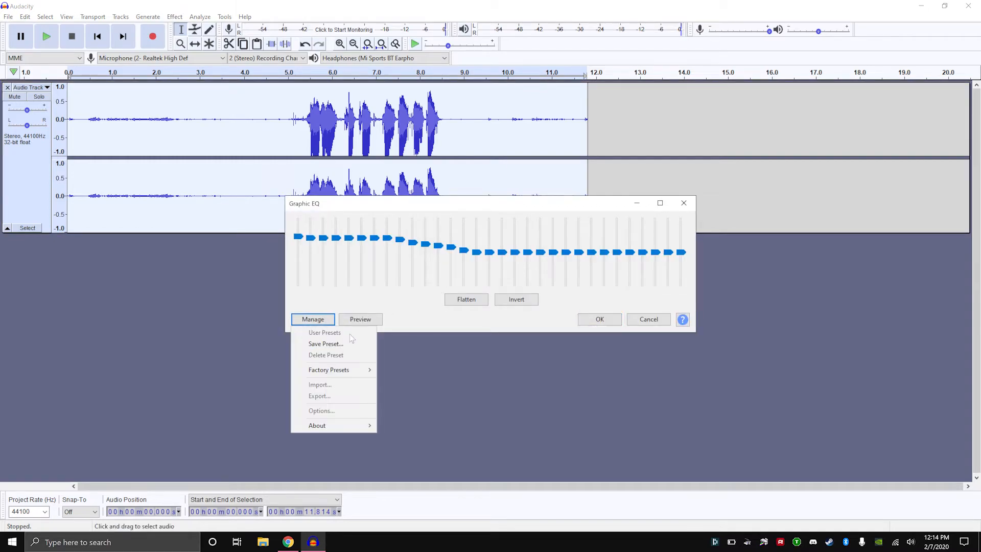
mouse_move(361, 372)
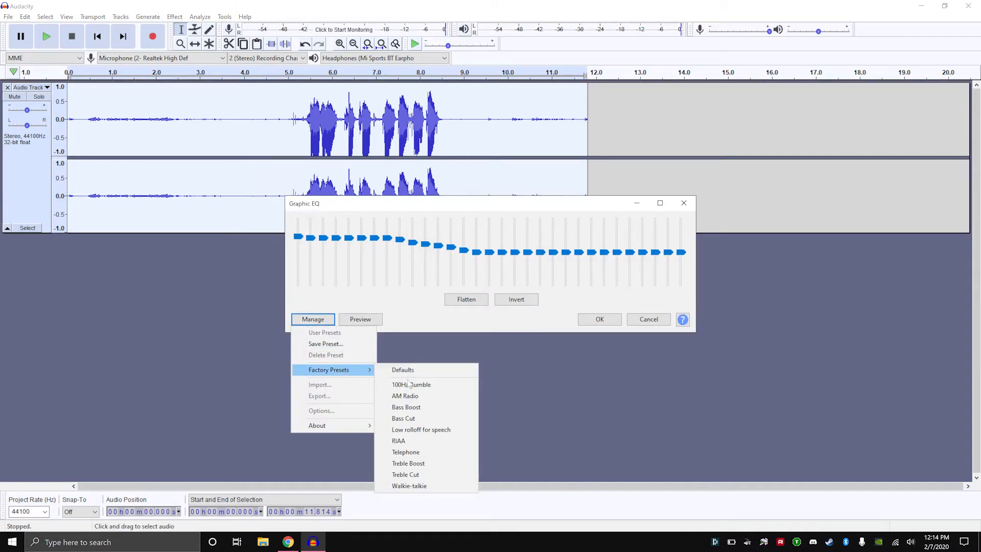
click(410, 464)
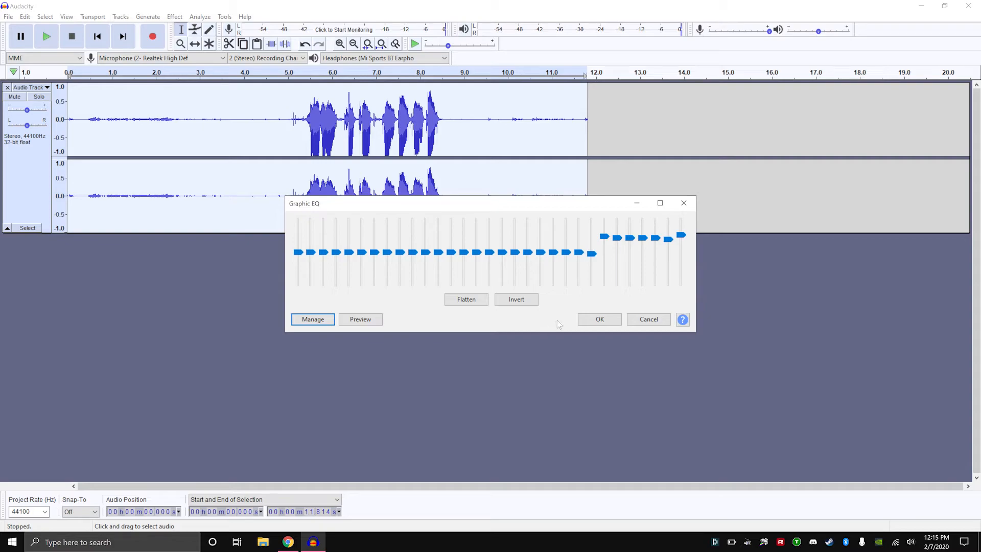
click(605, 321)
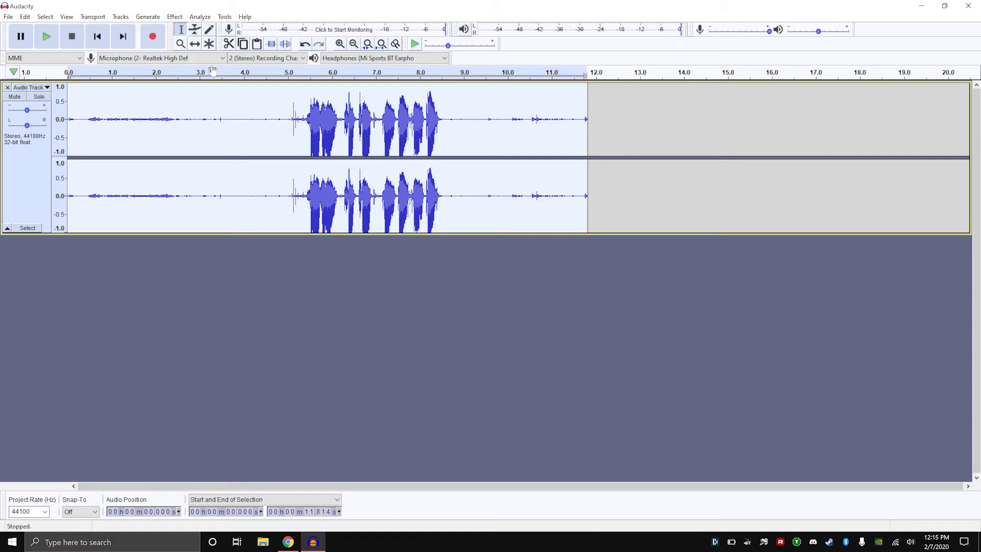
Step: Normalize the selected track to a peak amplitude of -1.0 dB with DC offset removal enabled
click(174, 17)
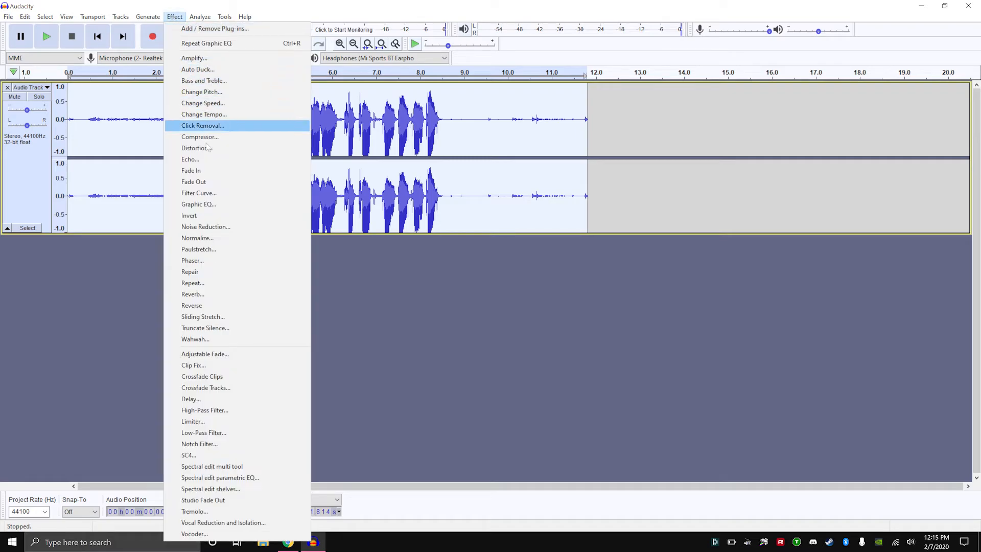
click(210, 238)
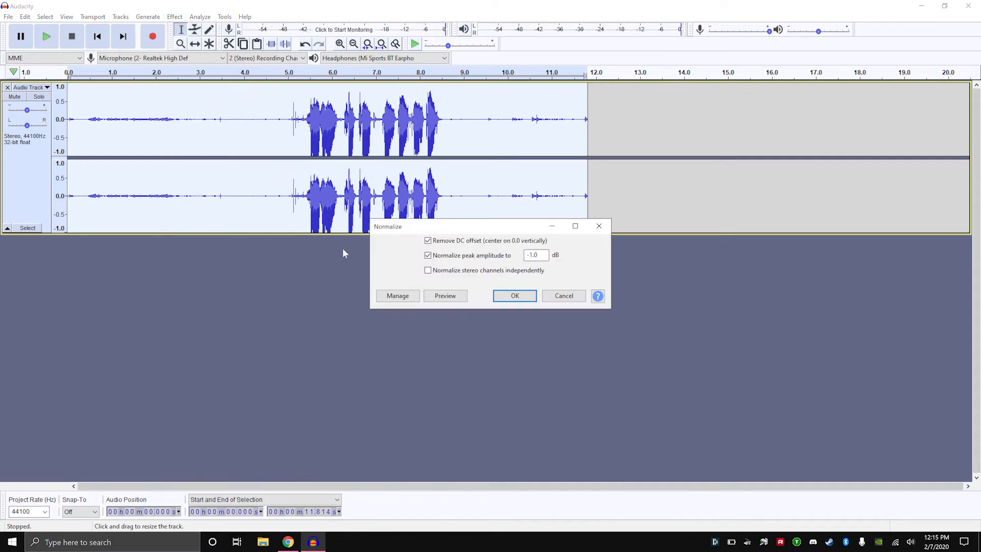
click(515, 296)
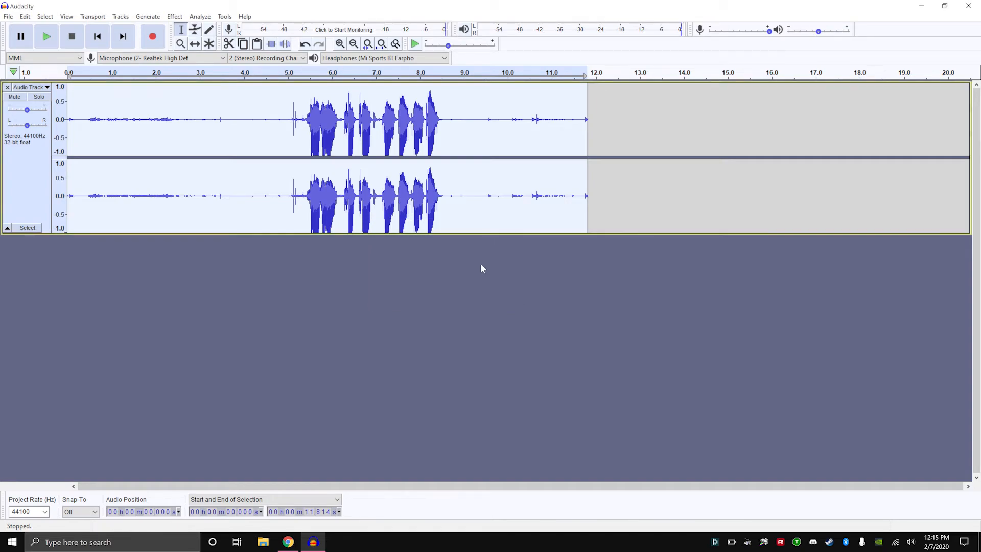
Step: Select the quiet stretch from the track's start to about 4.93 s and capture it as the Noise Reduction profile
click(174, 17)
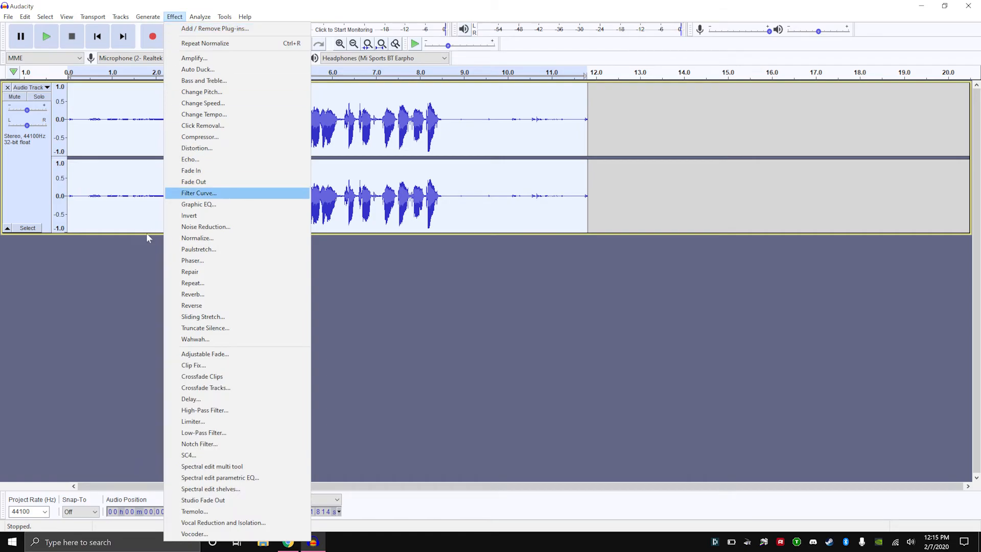
click(146, 242)
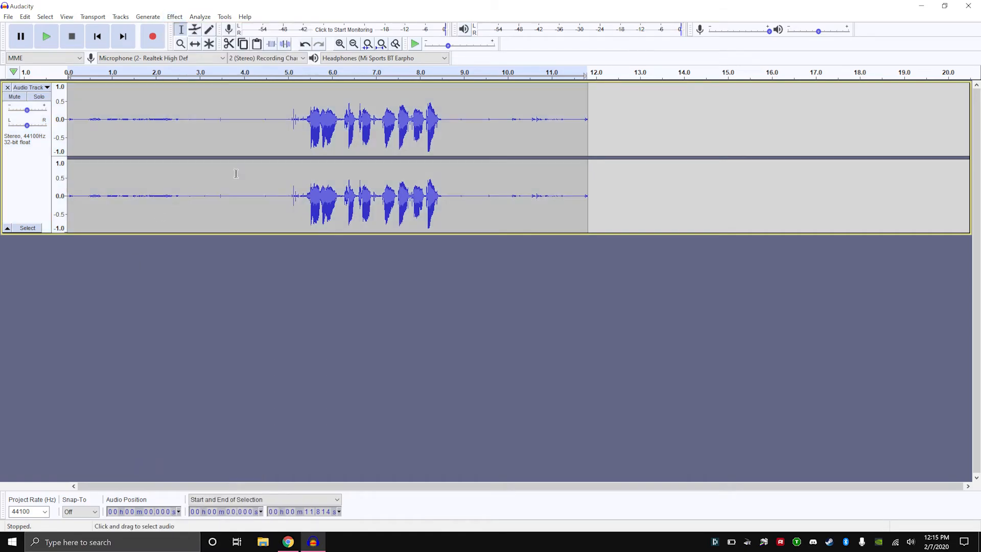
click(285, 106)
drag(284, 106, 59, 123)
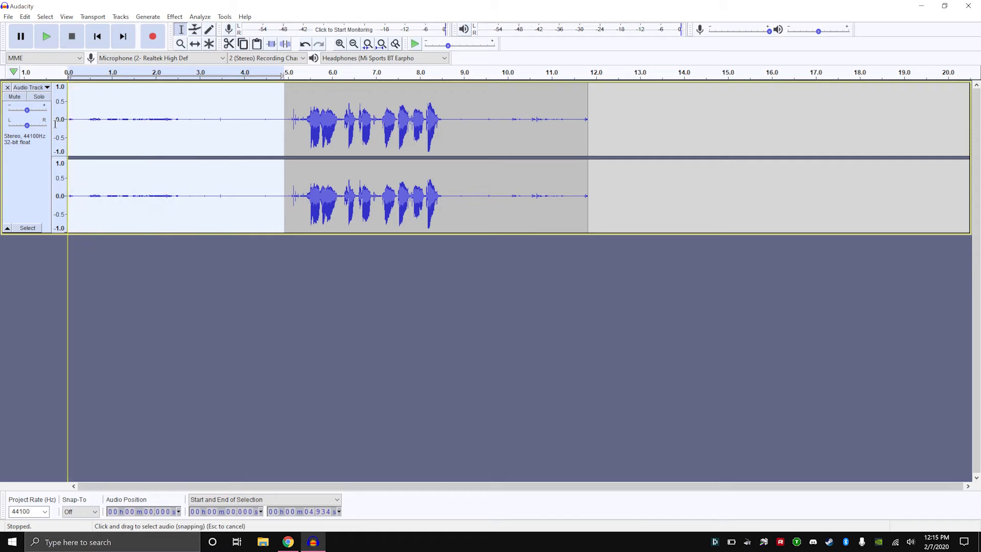
click(174, 17)
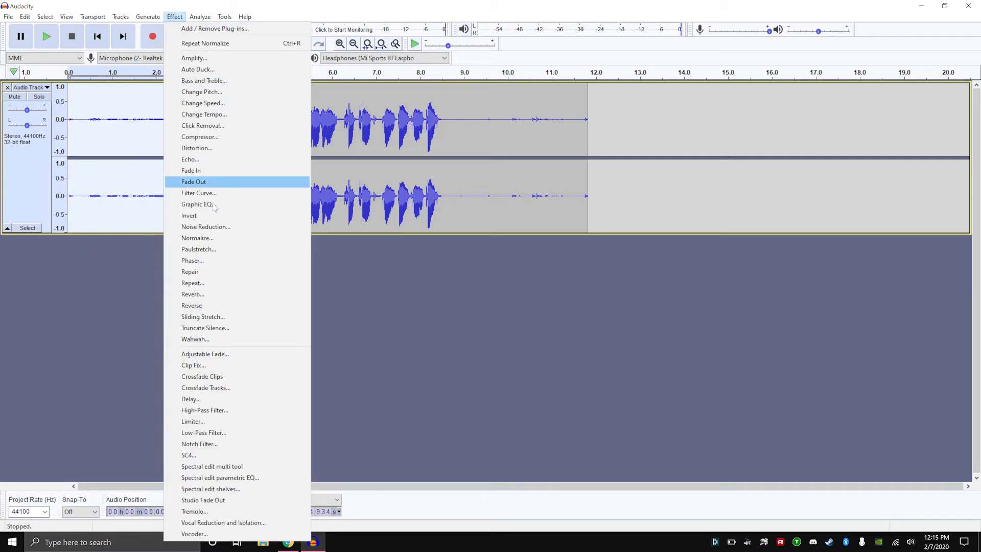
click(205, 230)
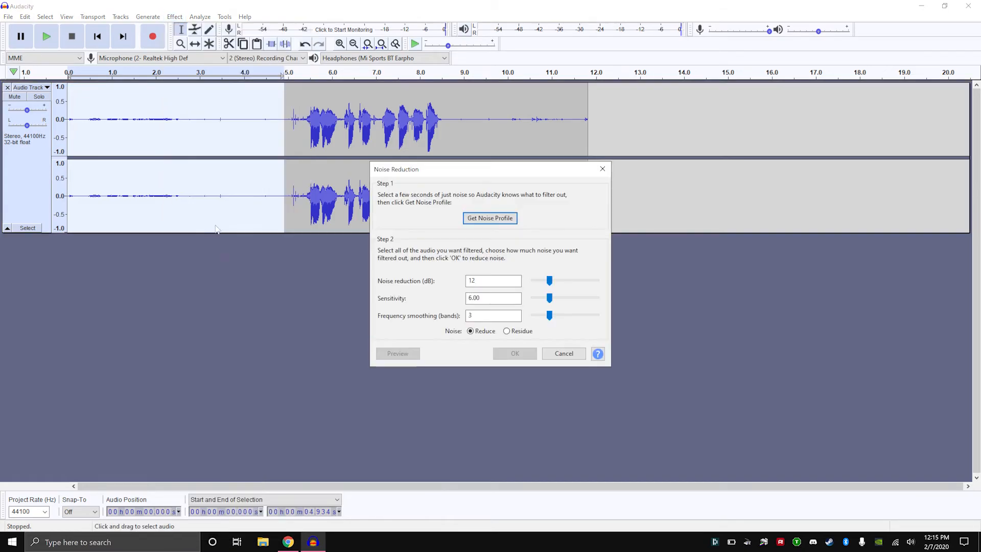
click(493, 218)
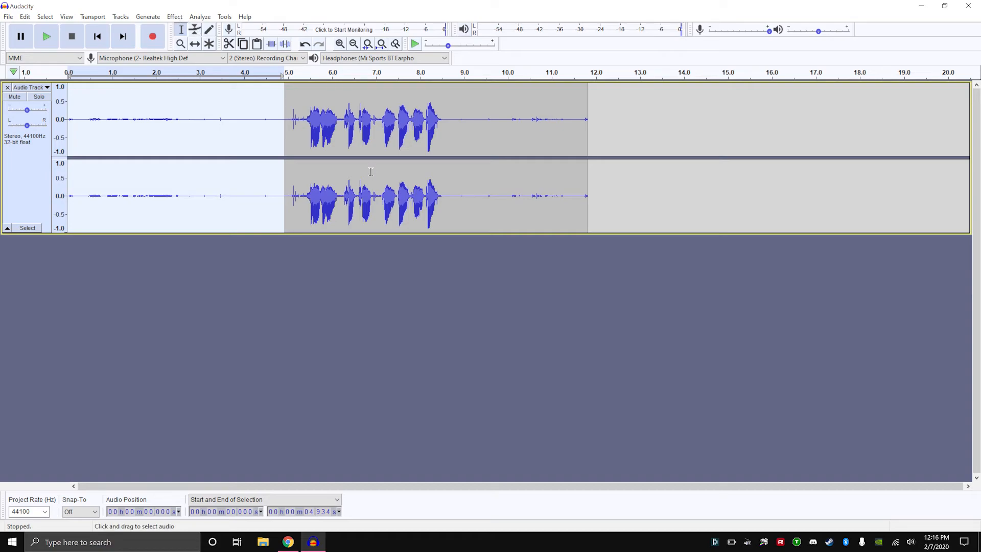
Step: Apply Noise Reduction to the entire audio track with 12 dB reduction, sensitivity 6.00 and 3 frequency smoothing bands
click(30, 188)
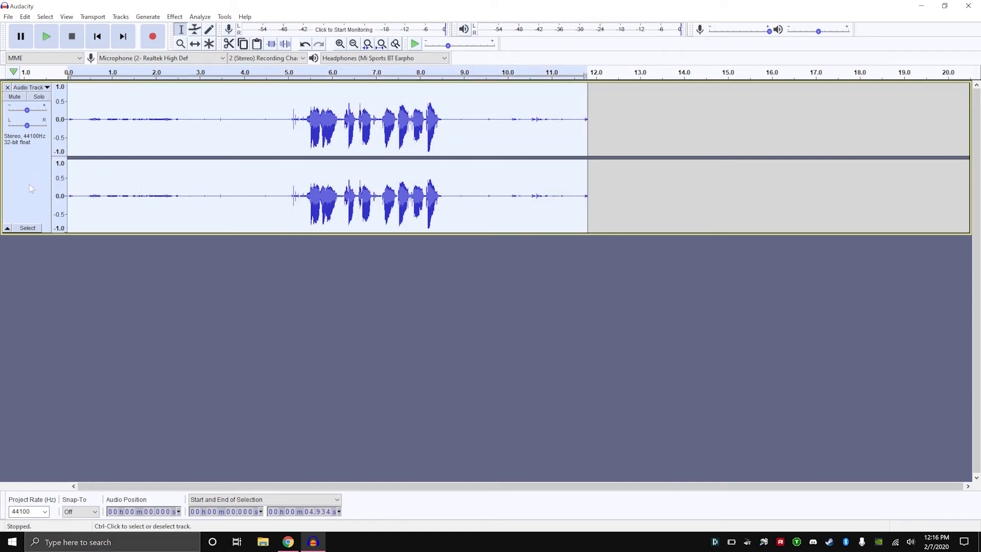
click(176, 17)
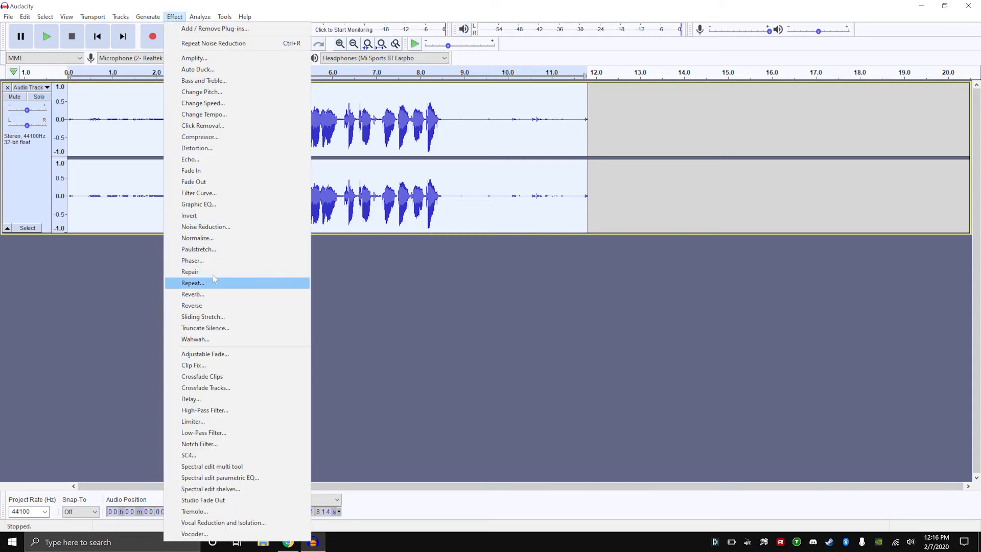
click(205, 227)
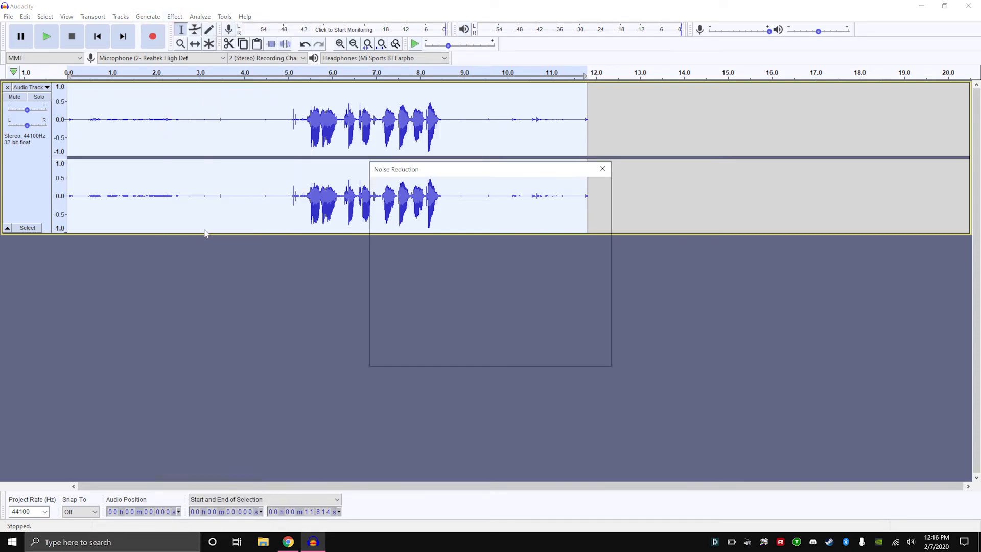
click(515, 353)
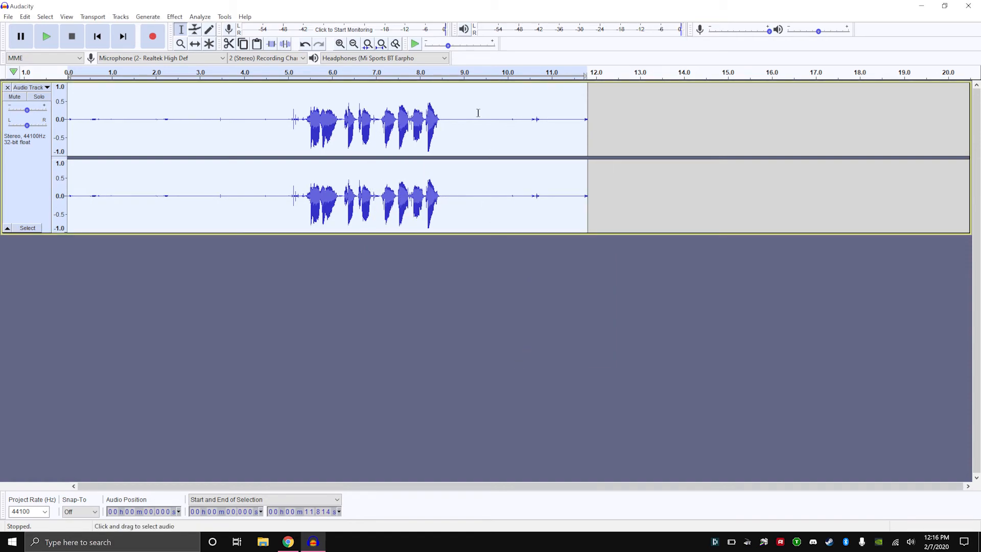
Step: Select the leftover noise blip before the speech, from about 1.65 s to 2.58 s, to examine it
click(247, 119)
drag(179, 120, 145, 121)
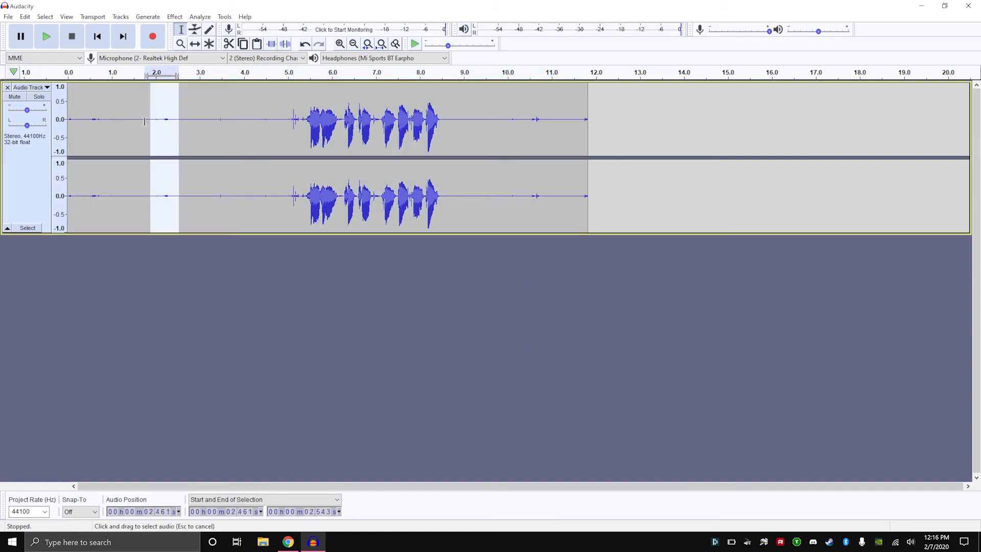
click(196, 111)
drag(181, 108, 138, 107)
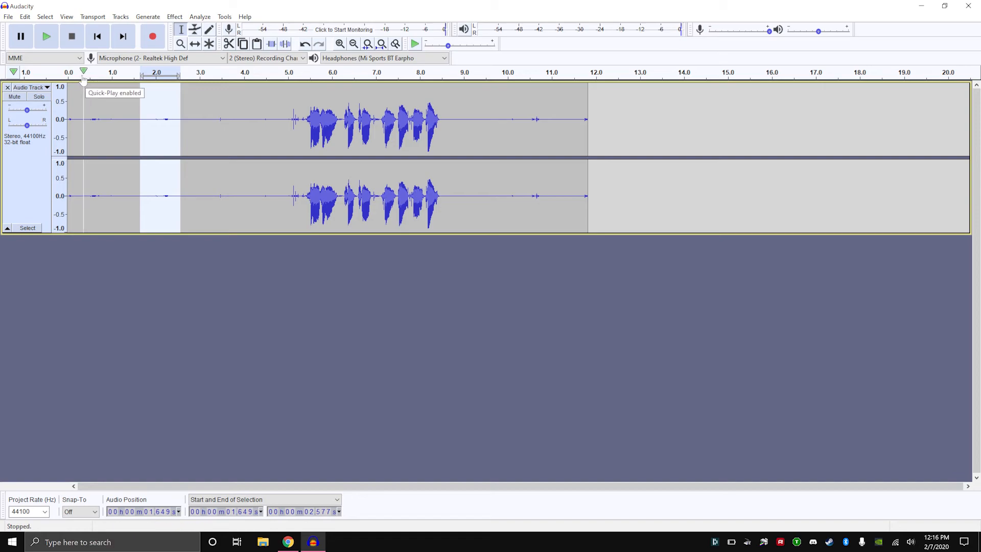
Step: Clear the track selection, play the noise-reduced recording from near its beginning through the speech, and stop playback
key(space)
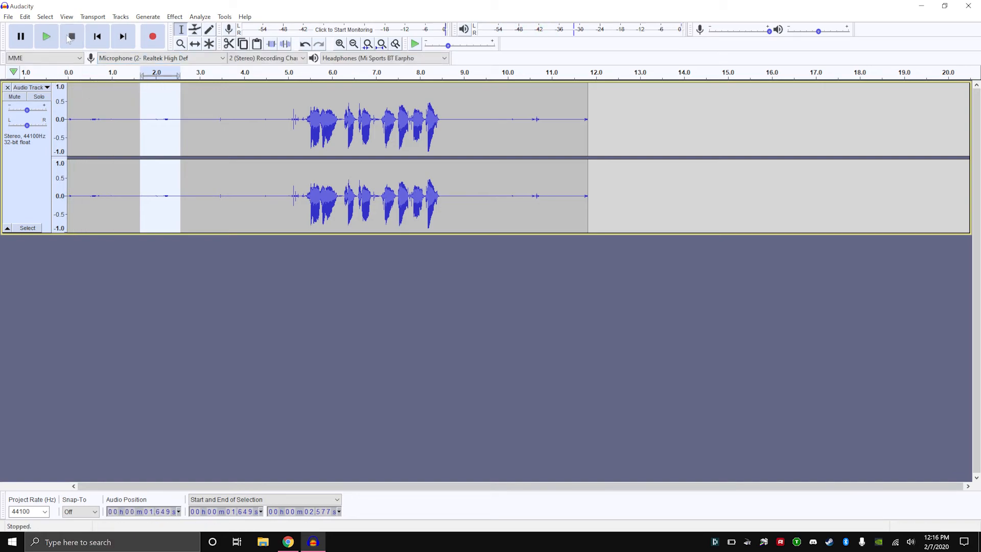
click(163, 247)
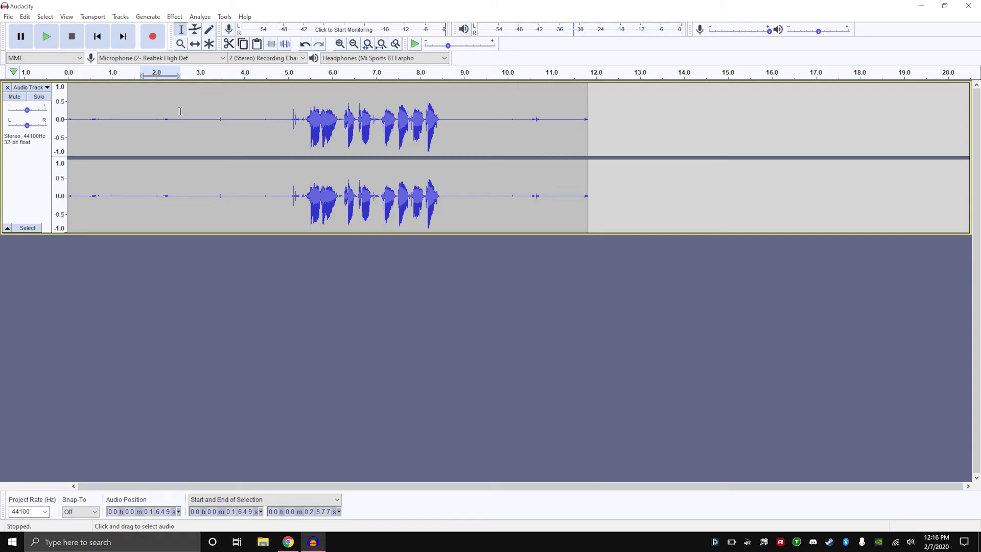
click(72, 73)
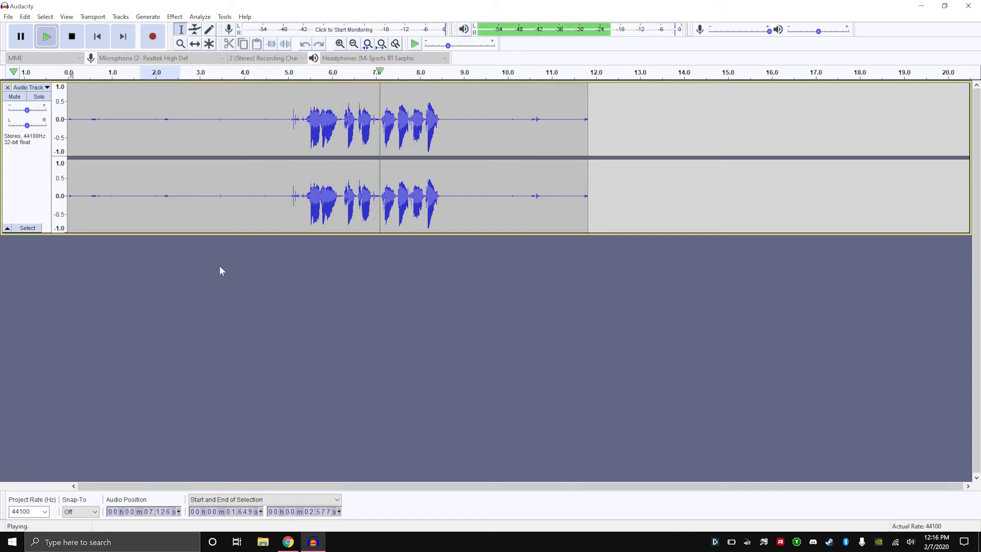
key(space)
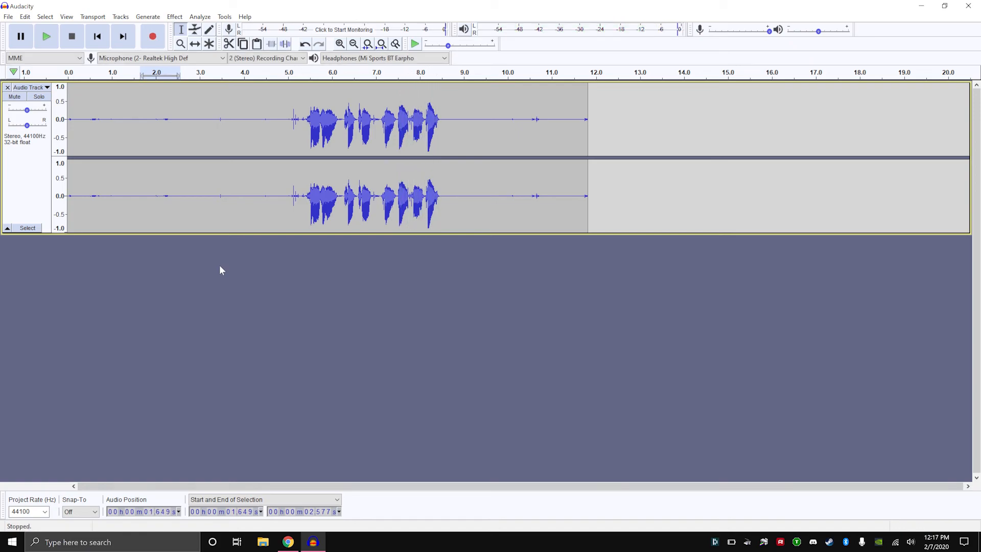